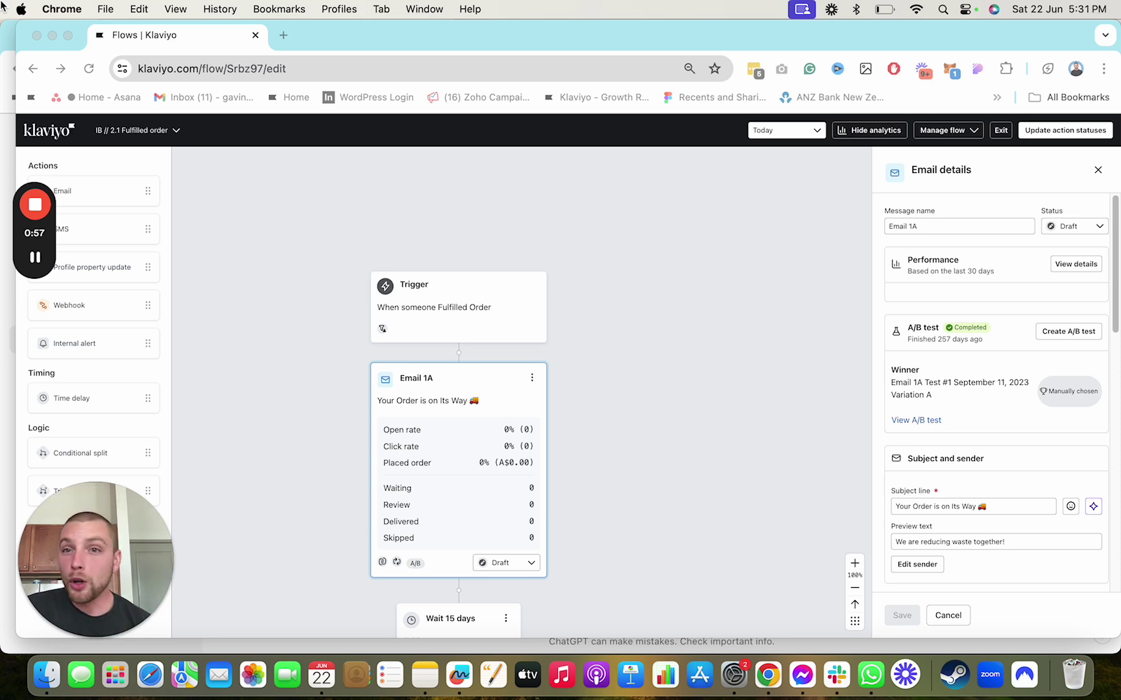
Load the Gmail inbox in the new tab, then return to the Klaviyo Fulfilled order flow
left_click(283, 35)
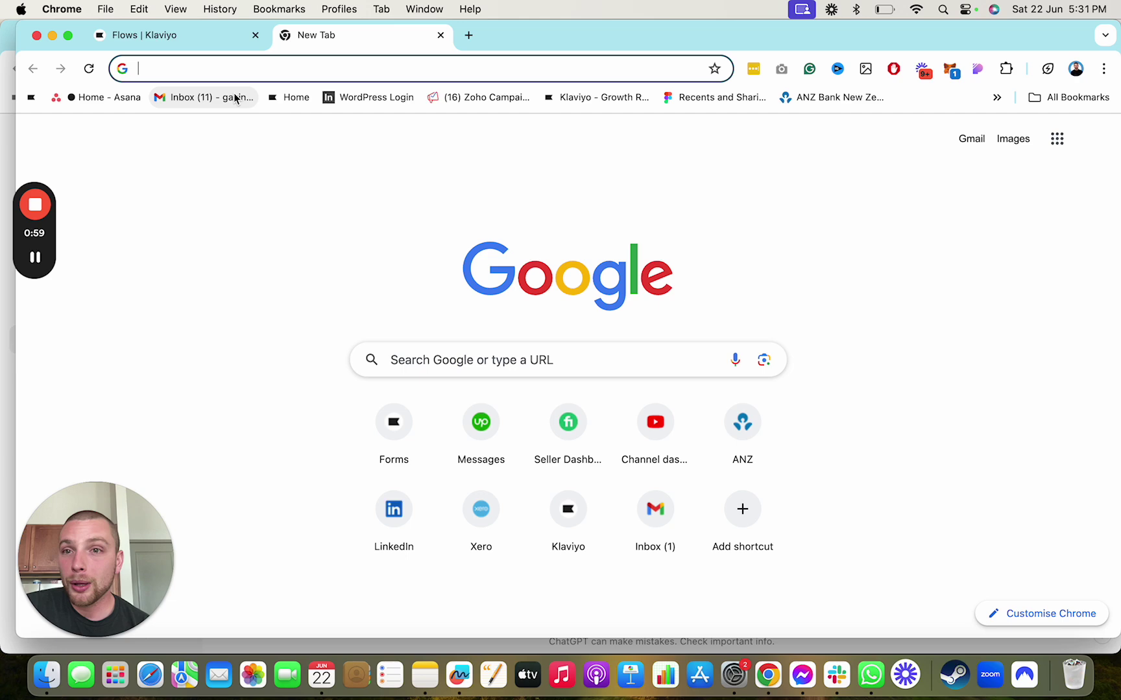
left_click(203, 98)
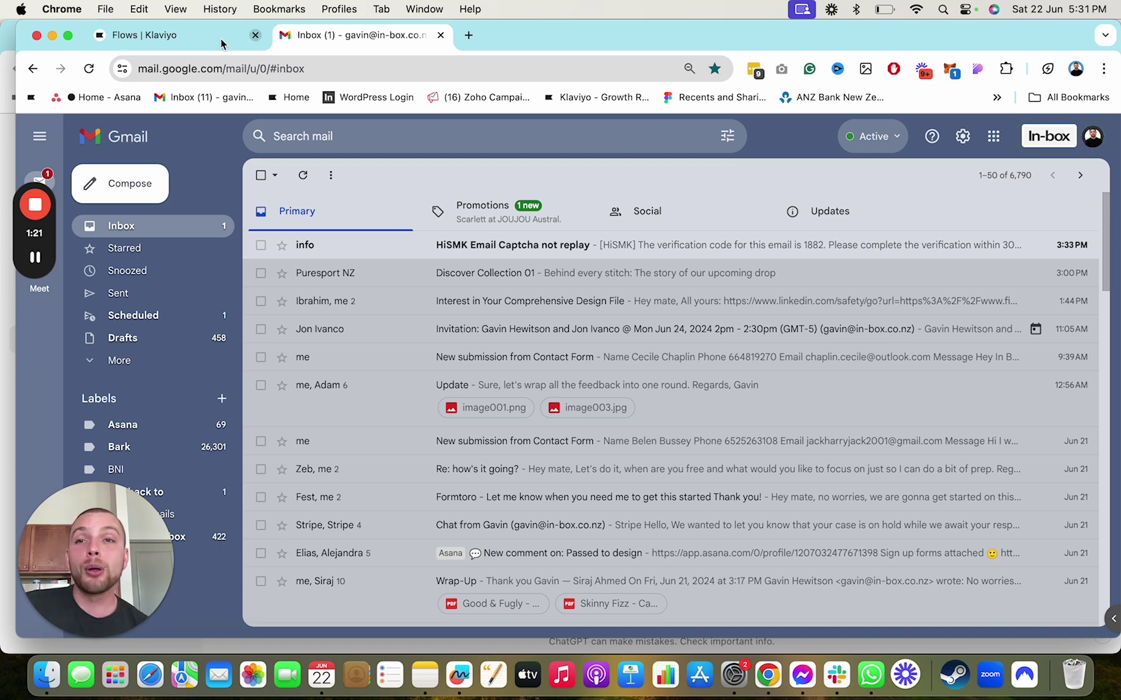
left_click(260, 36)
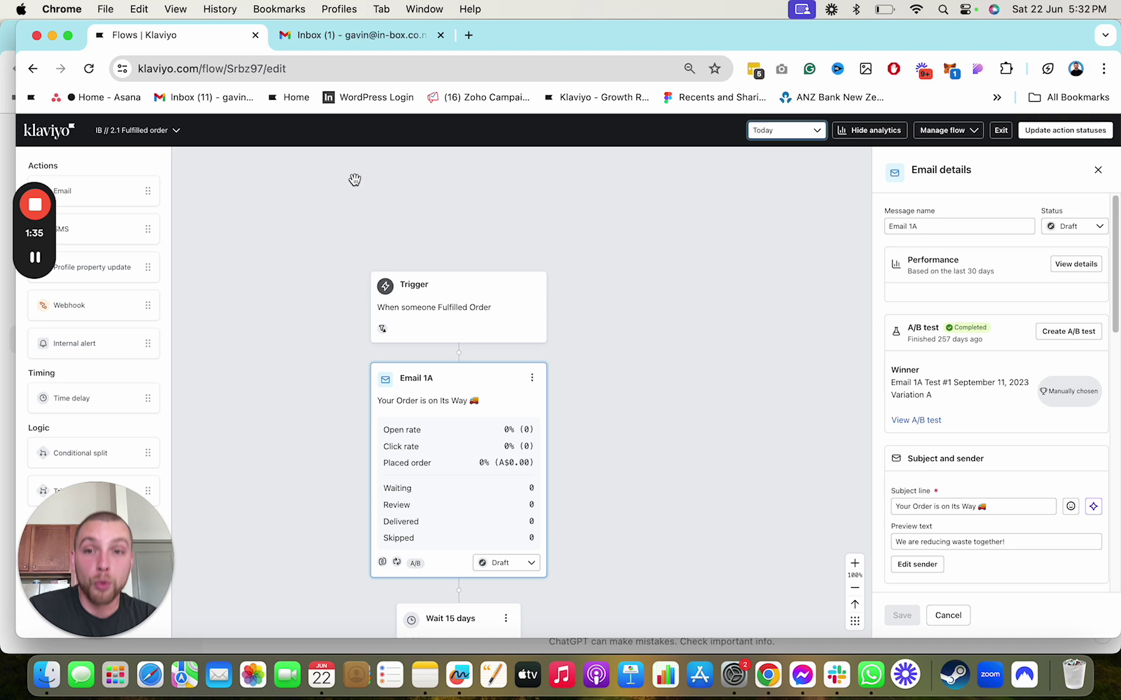
scroll(424, 339, "down", 2)
scroll(425, 339, "down", 2)
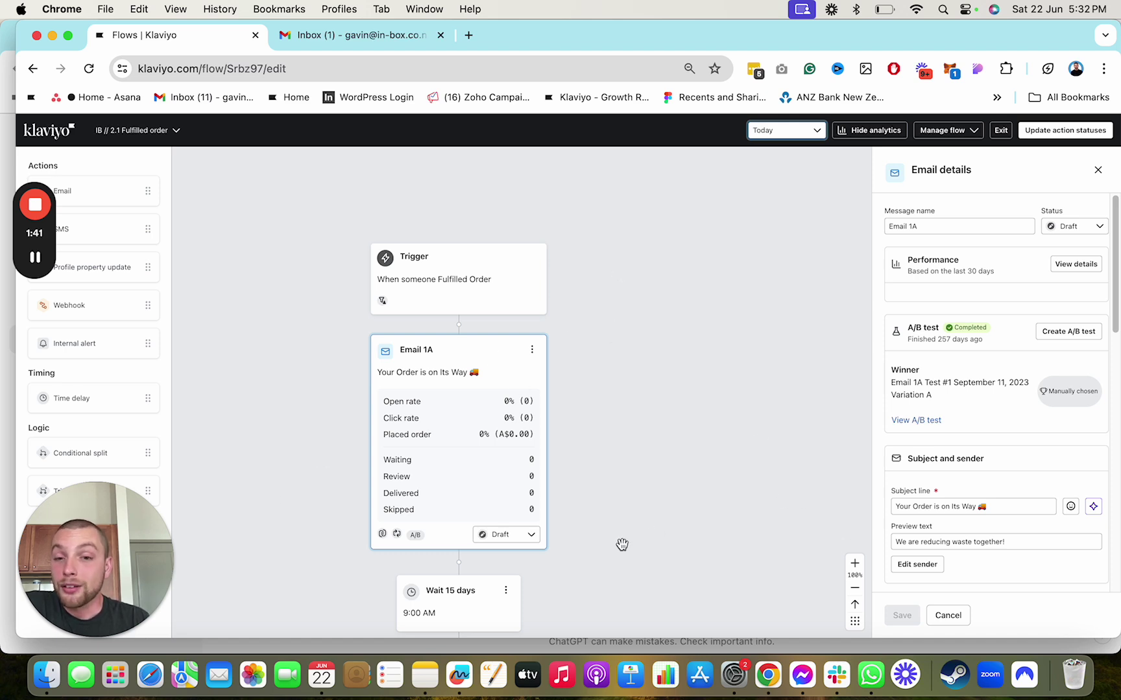
scroll(603, 487, "left", 3)
scroll(603, 488, "down", 2)
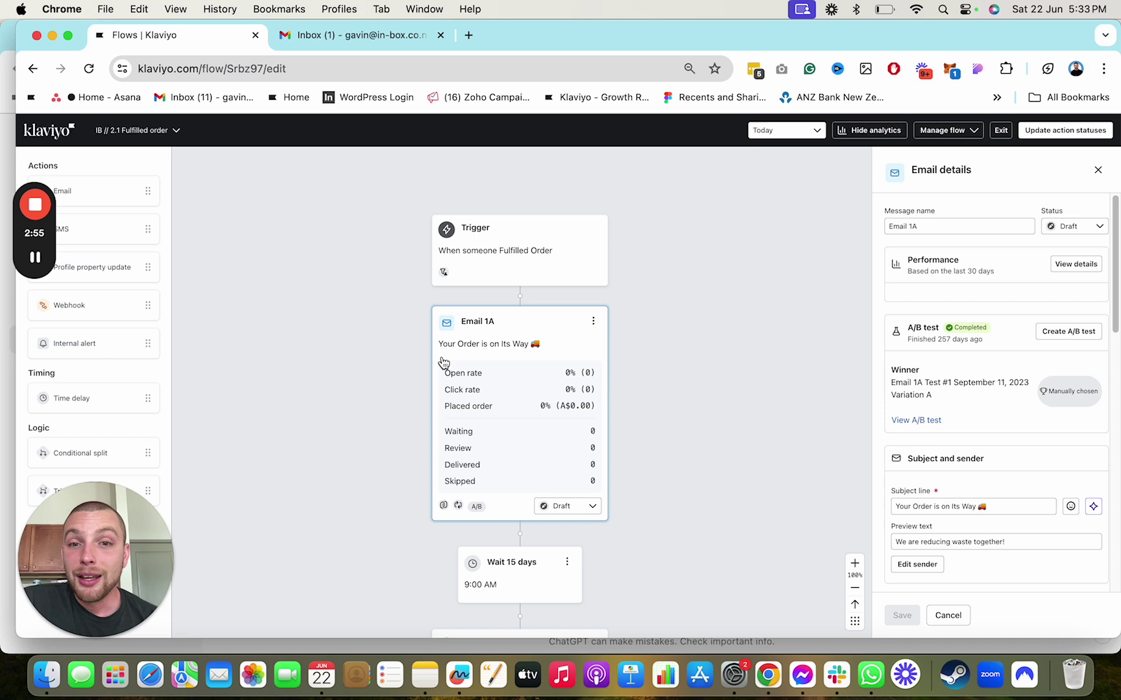
Open Email 1A's template from its Email details panel and confirm editing its content
scroll(479, 302, "down", 3)
scroll(474, 261, "up", 1)
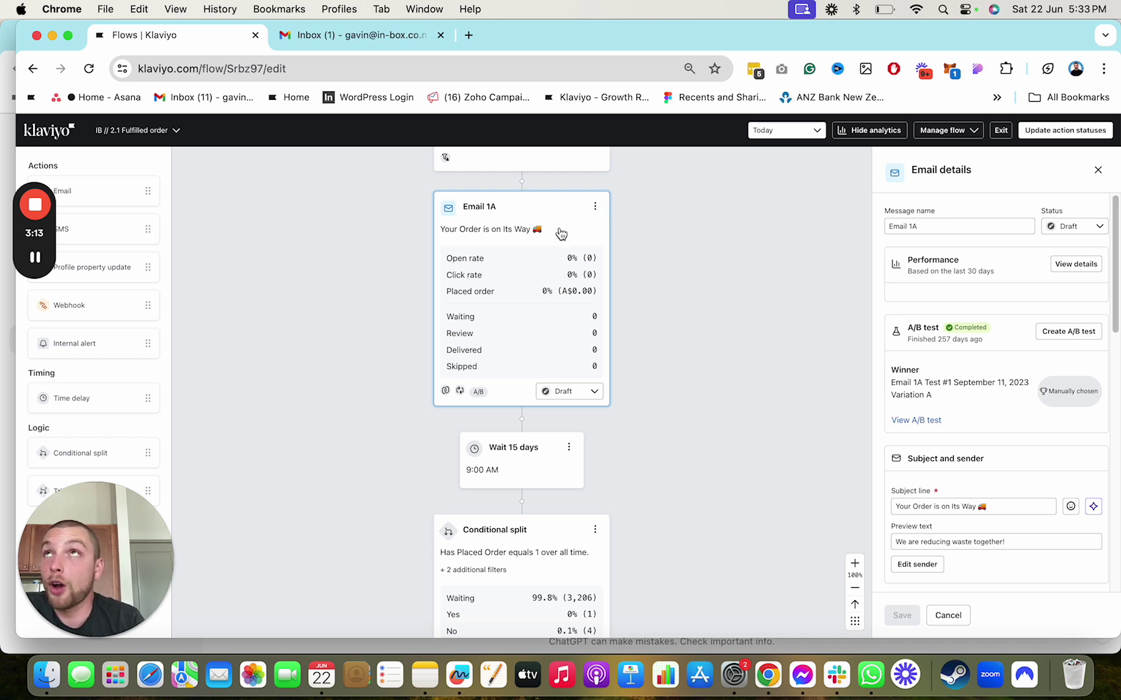
left_click(38, 259)
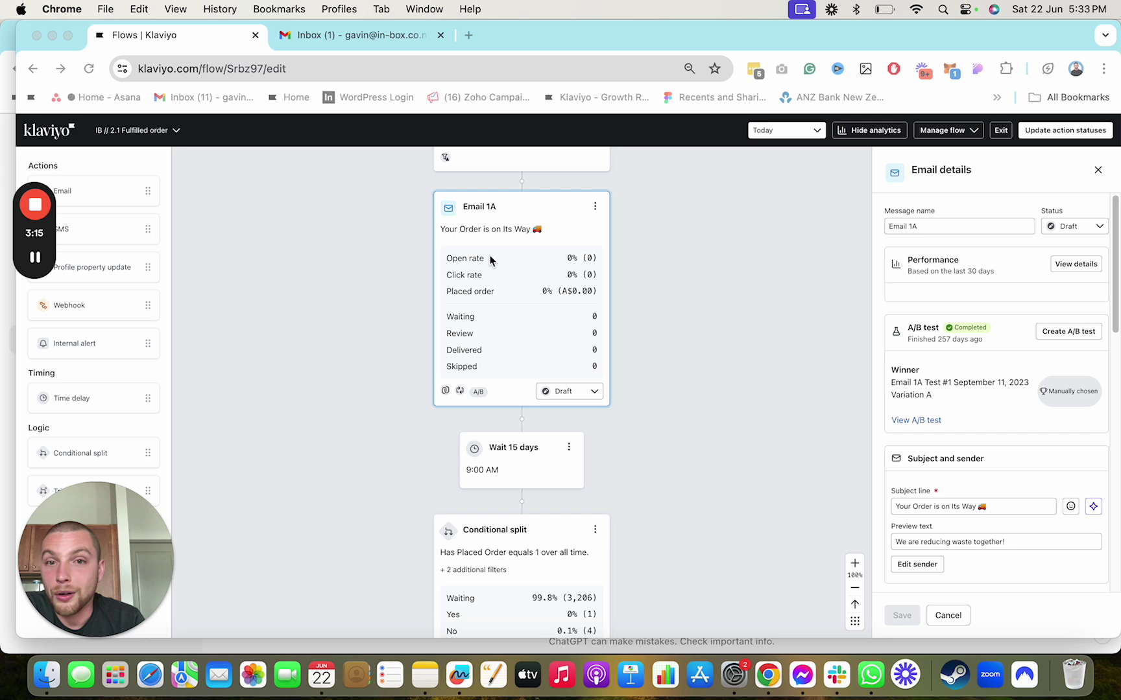
left_click(590, 211)
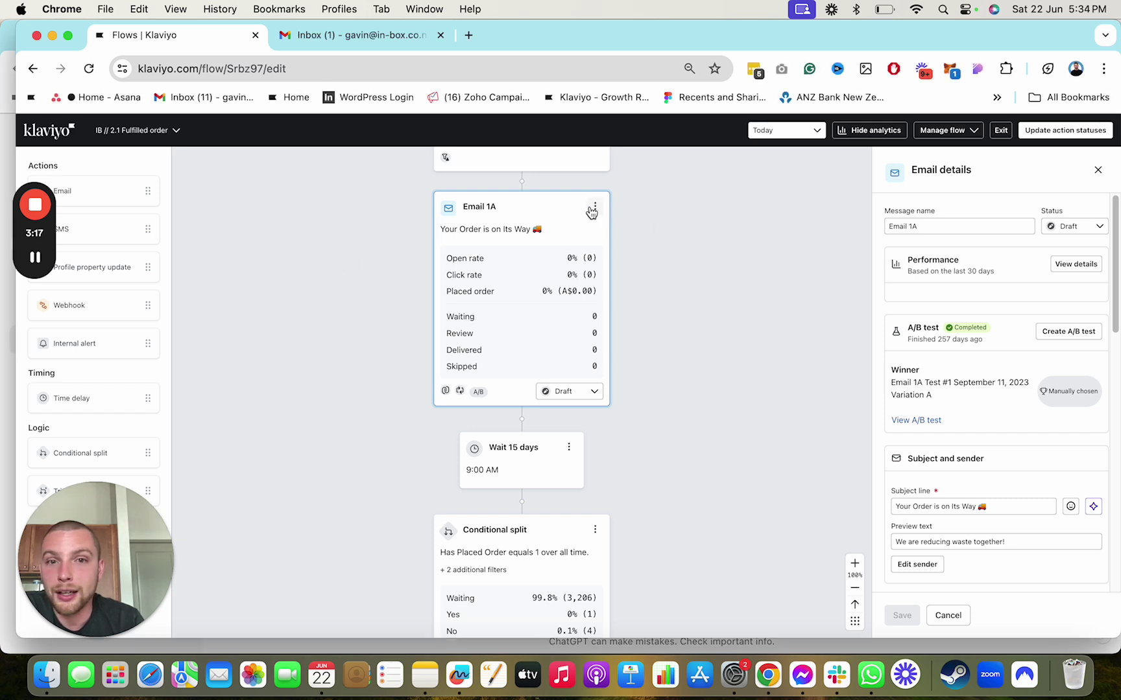
left_click(595, 209)
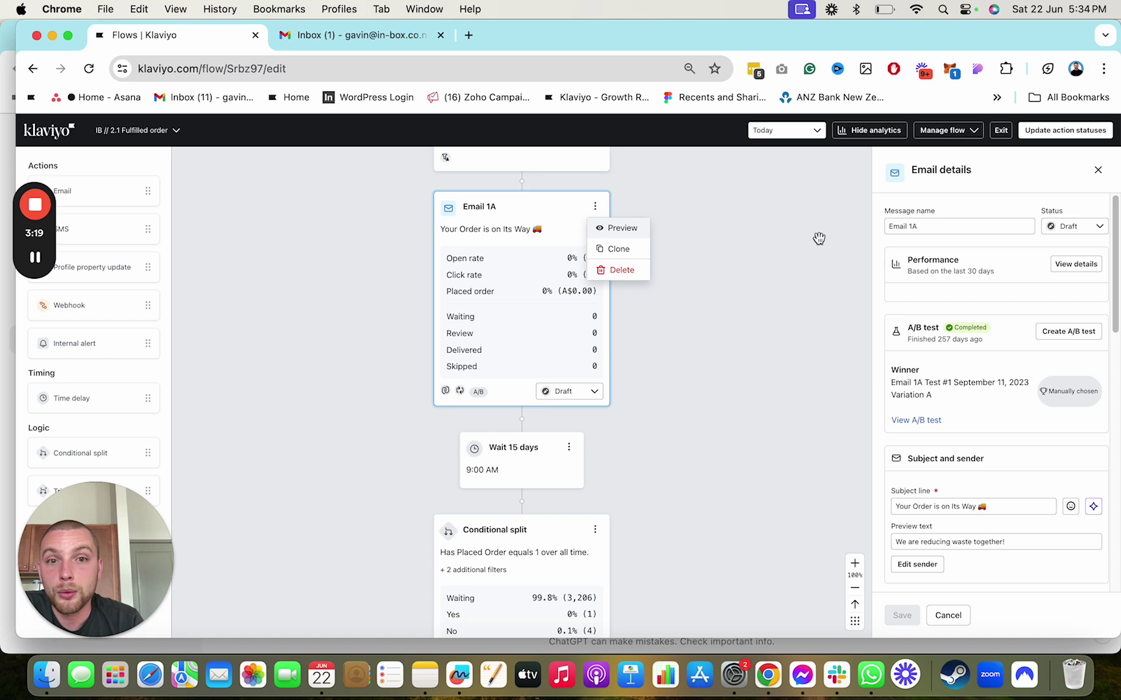
left_click(815, 352)
scroll(1054, 374, "down", 1)
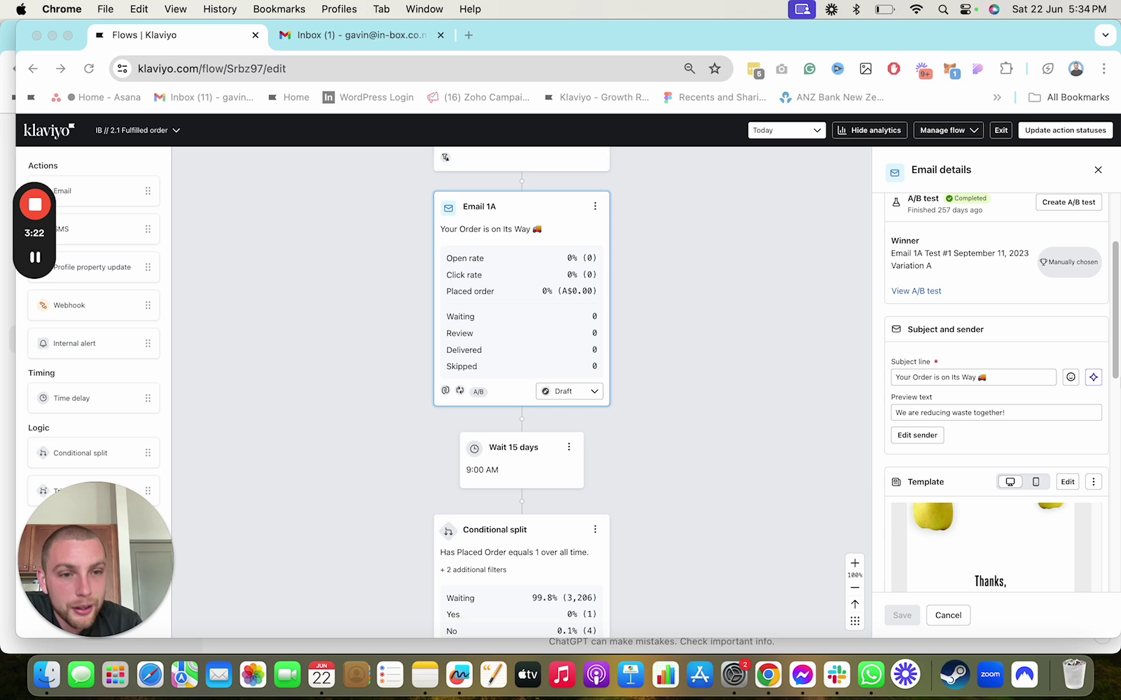
left_click(1071, 483)
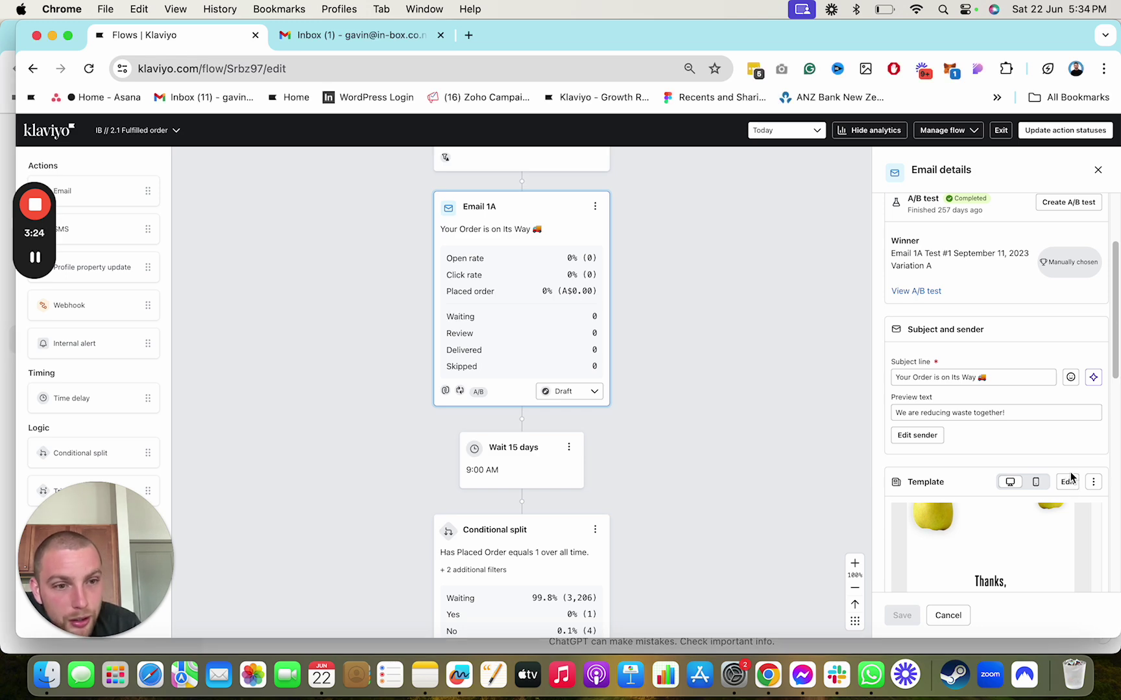
left_click(1071, 483)
left_click(745, 409)
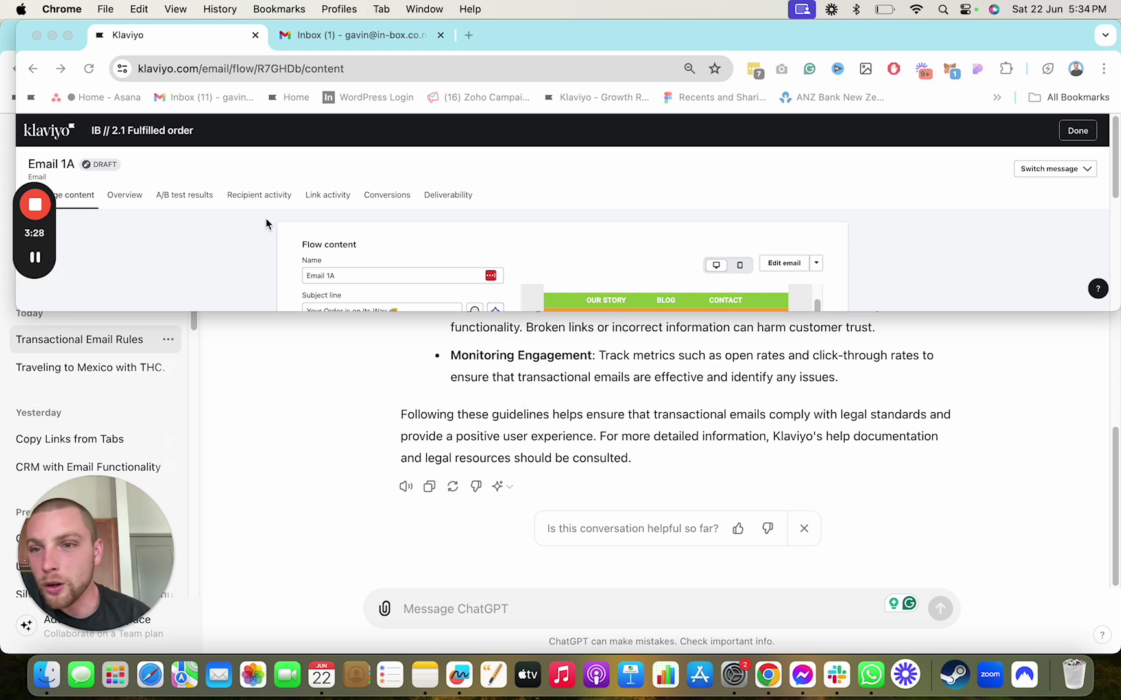
Copy the Email 1A content page's URL from the address bar
left_click(272, 72)
right_click(278, 67)
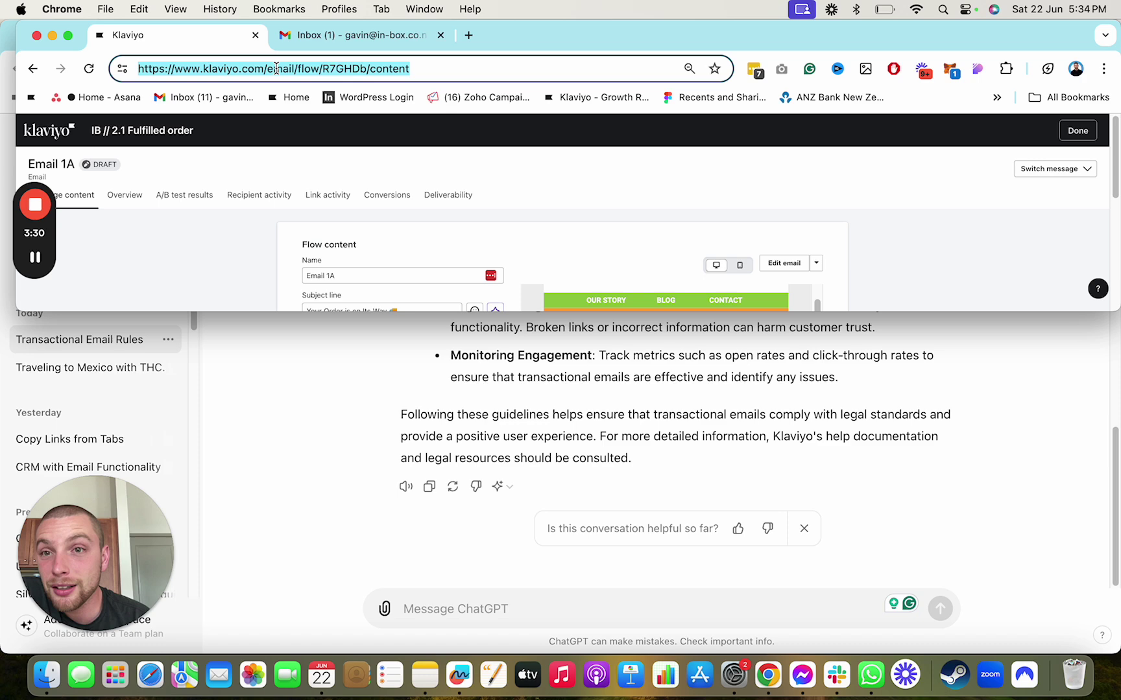
left_click(299, 197)
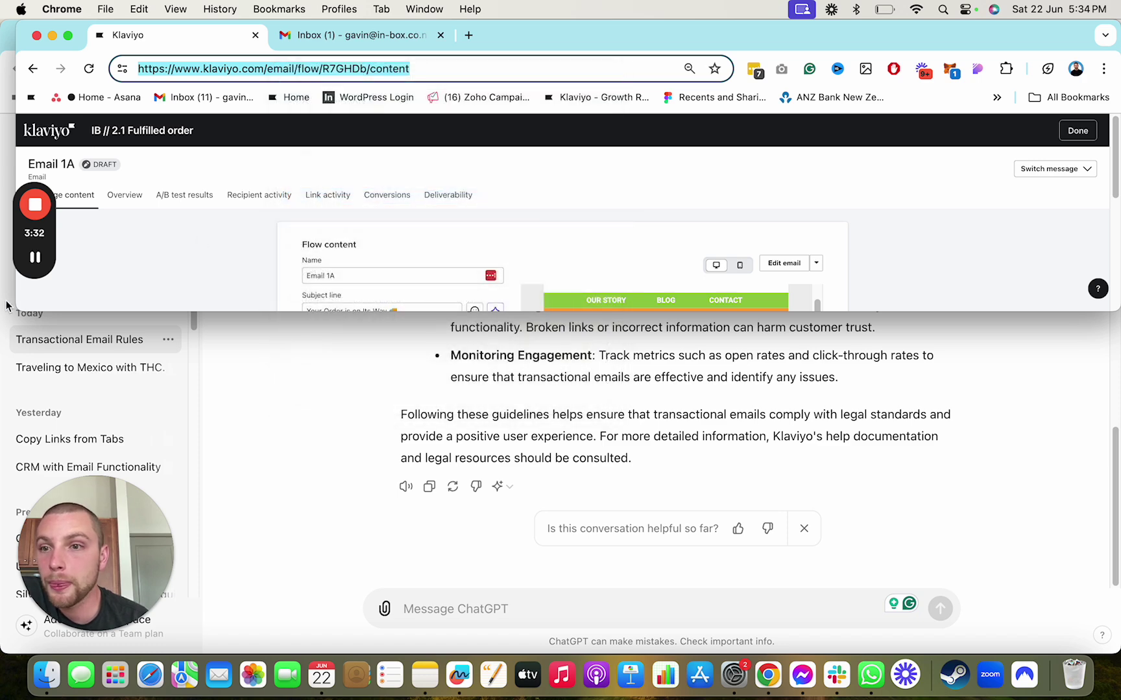
Go back to the Flows list and open Klaviyo's support page from the help panel
left_click(35, 259)
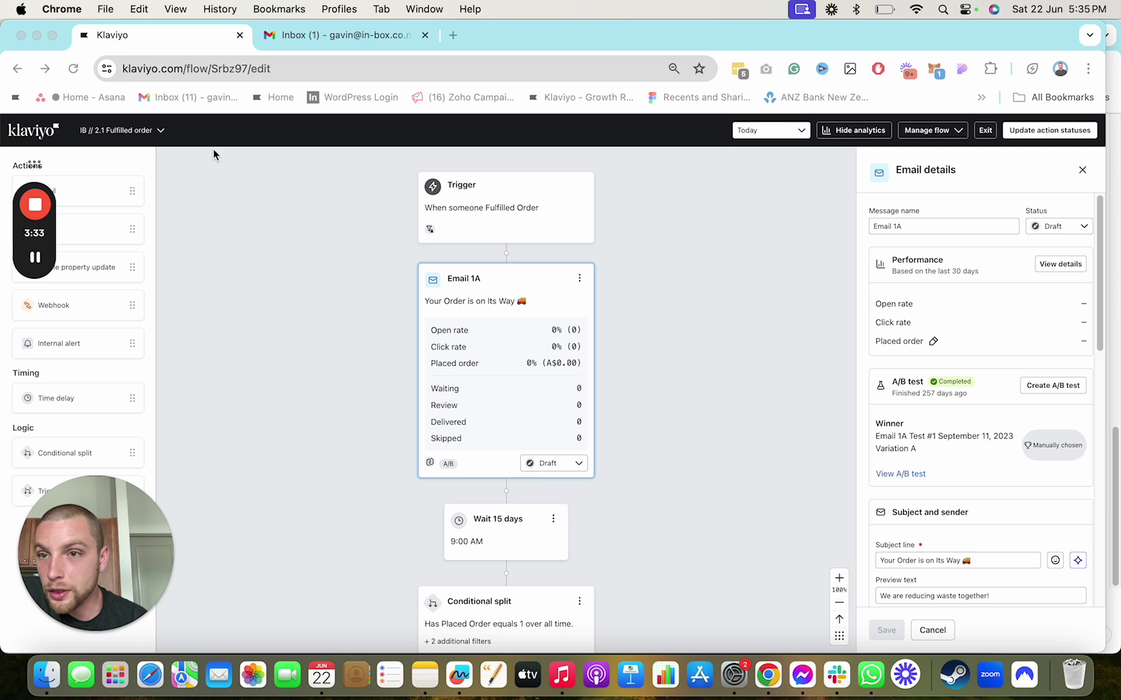
left_click(16, 135)
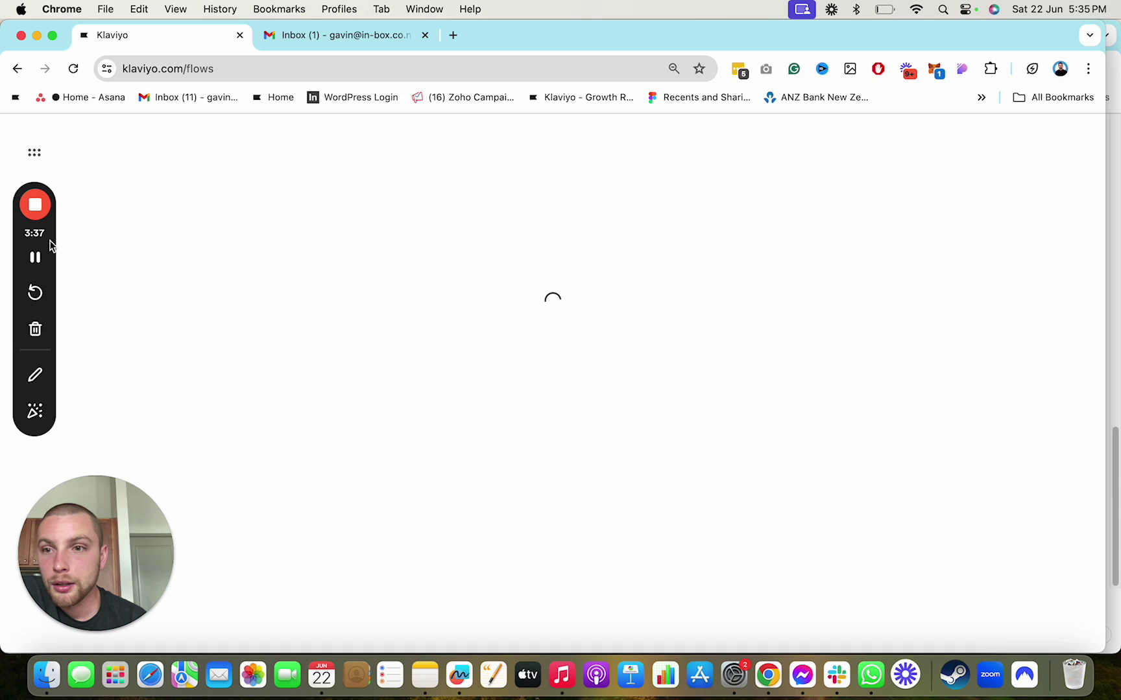
left_click(1076, 132)
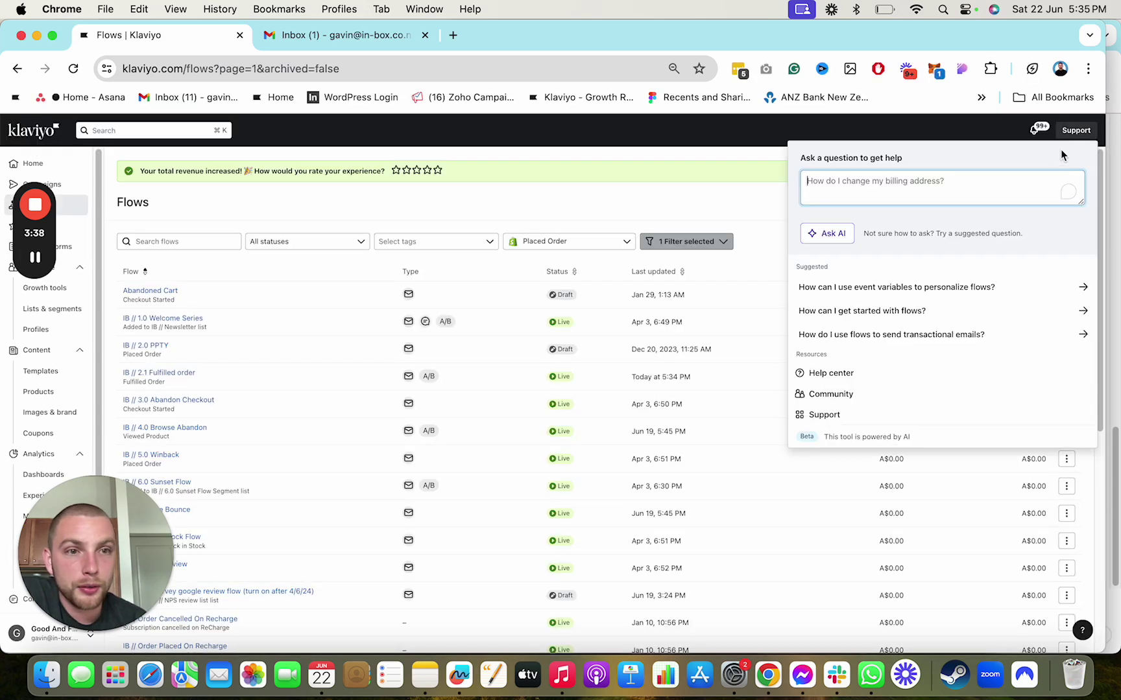
left_click(819, 415)
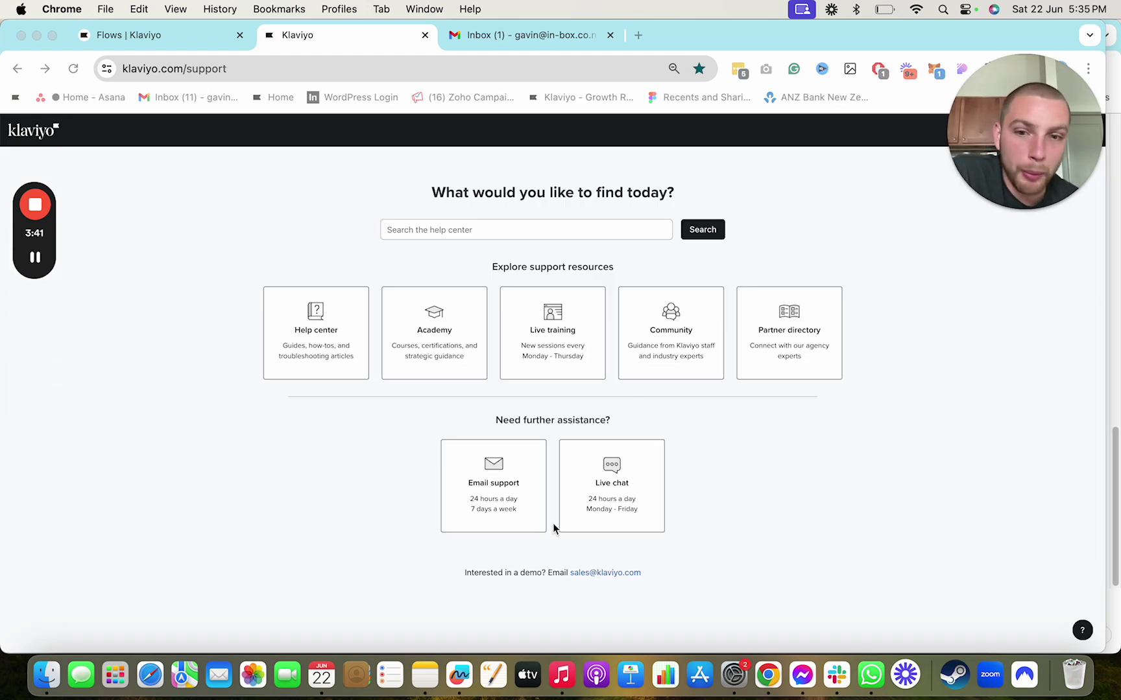
Start an email support request with category Other and issue 'I have a question about something else'
left_click(516, 485)
left_click(580, 285)
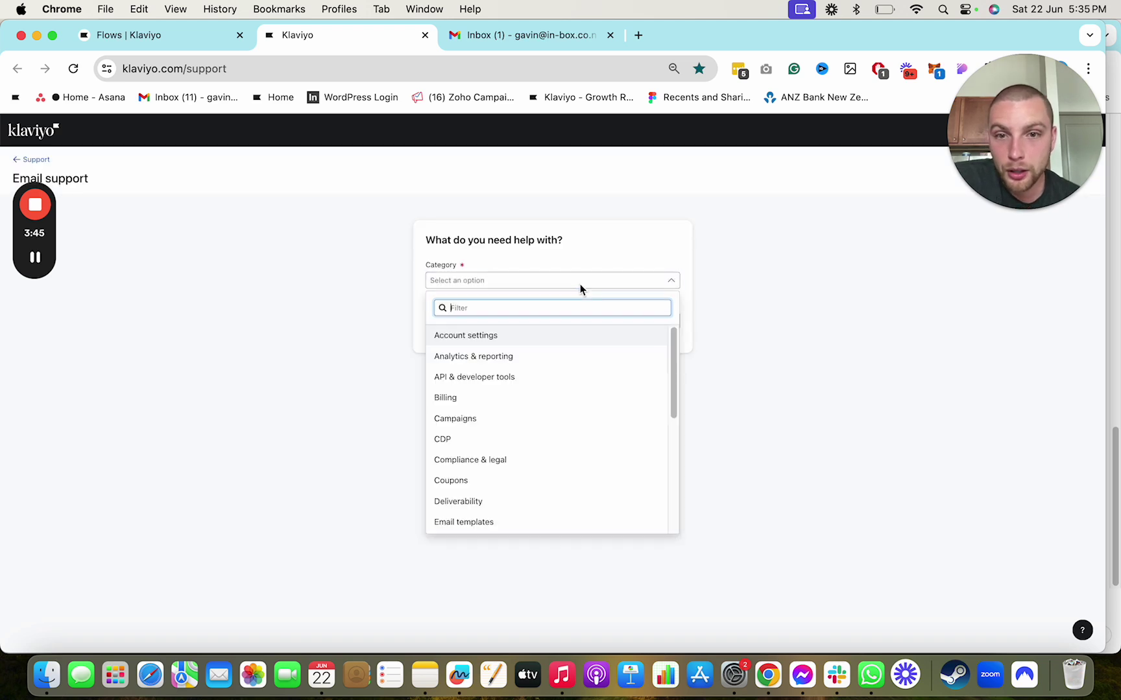
scroll(518, 487, "down", 5)
left_click(511, 529)
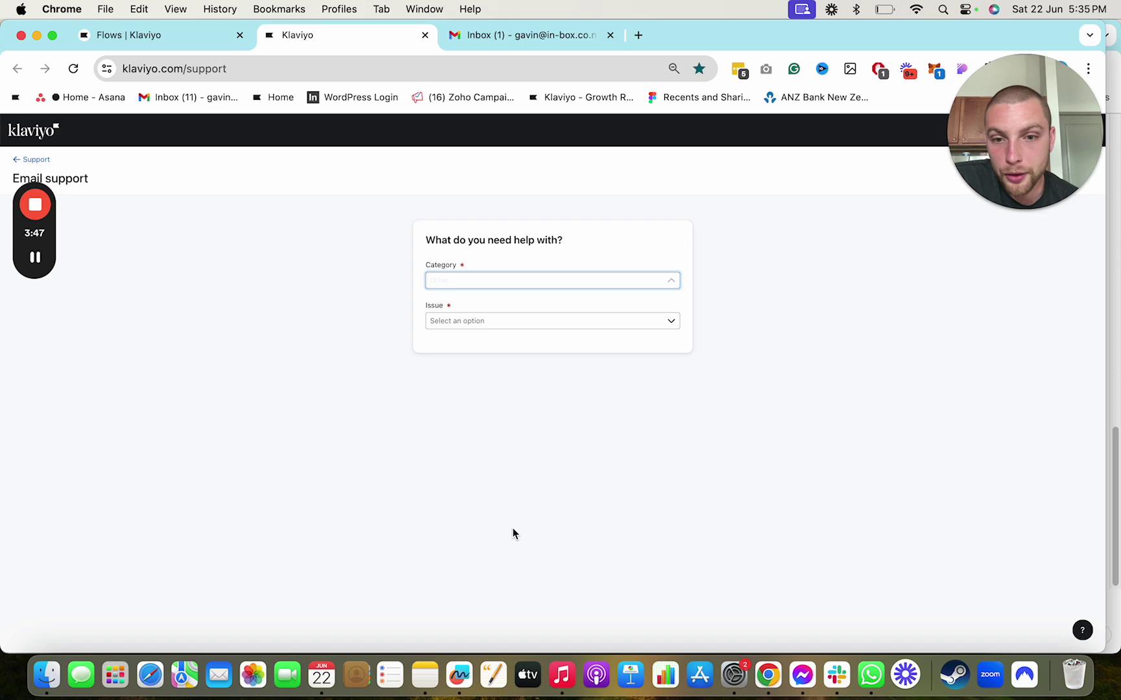
left_click(600, 322)
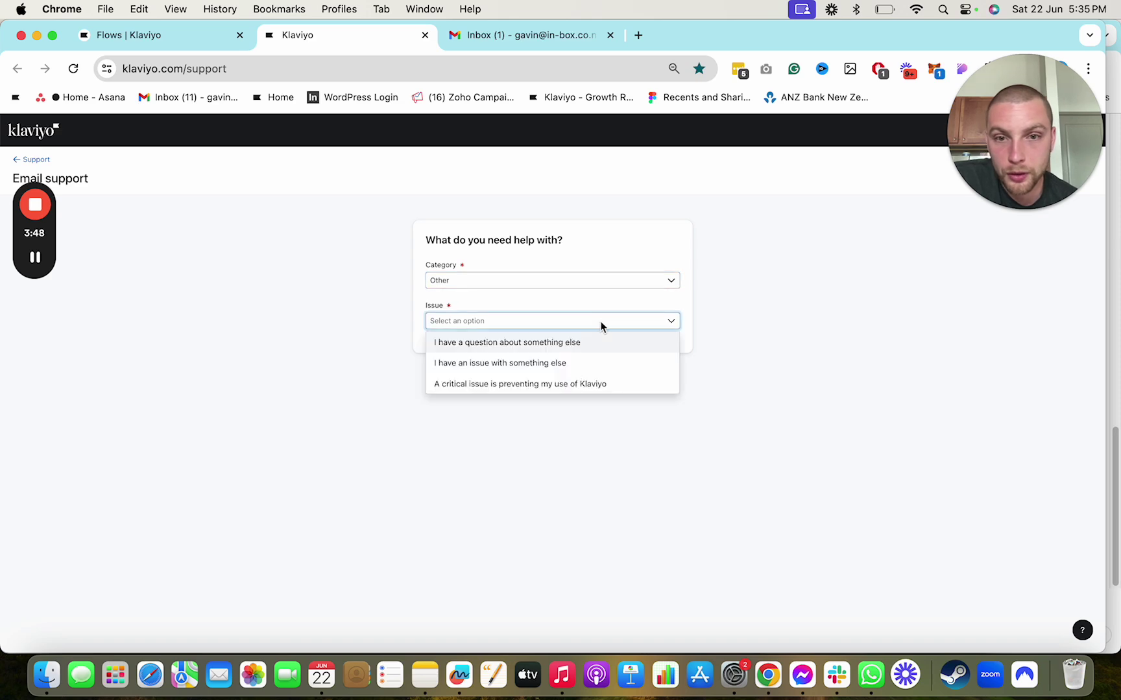
left_click(571, 345)
scroll(518, 454, "down", 5)
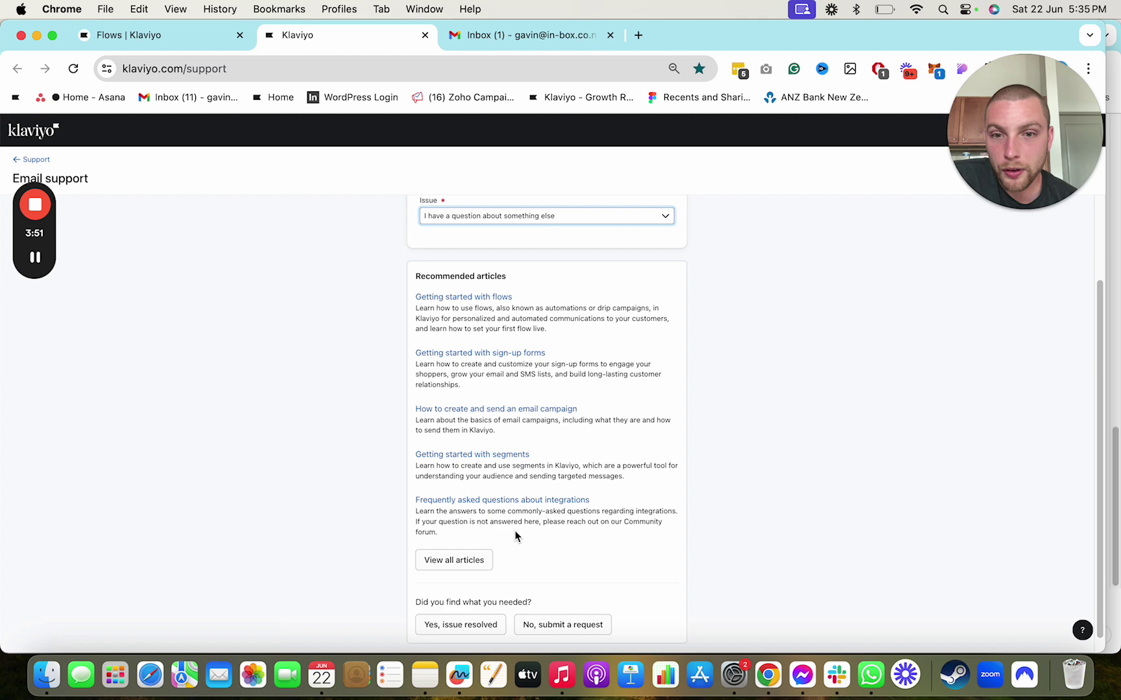
left_click(562, 609)
scroll(519, 421, "down", 4)
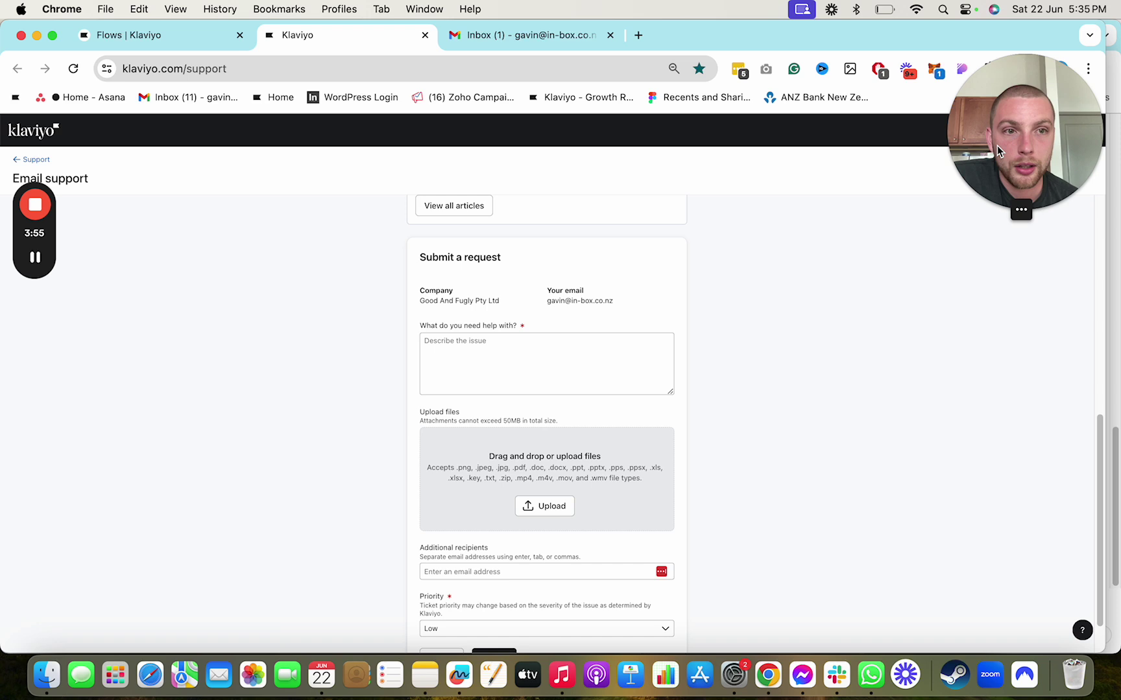
Write 'Hi ,' and 'I would like the following email to be marked as transactional:', then paste Email 1A's link
left_click_drag(999, 151, 442, 258)
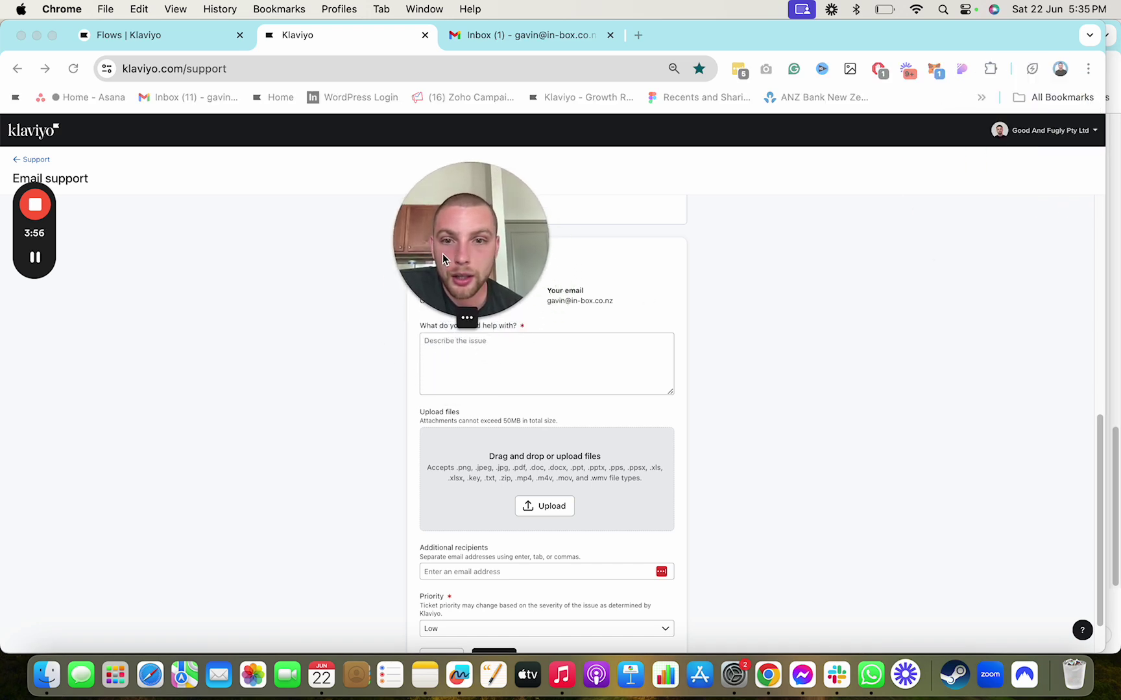
left_click(452, 355)
type("Hi ")
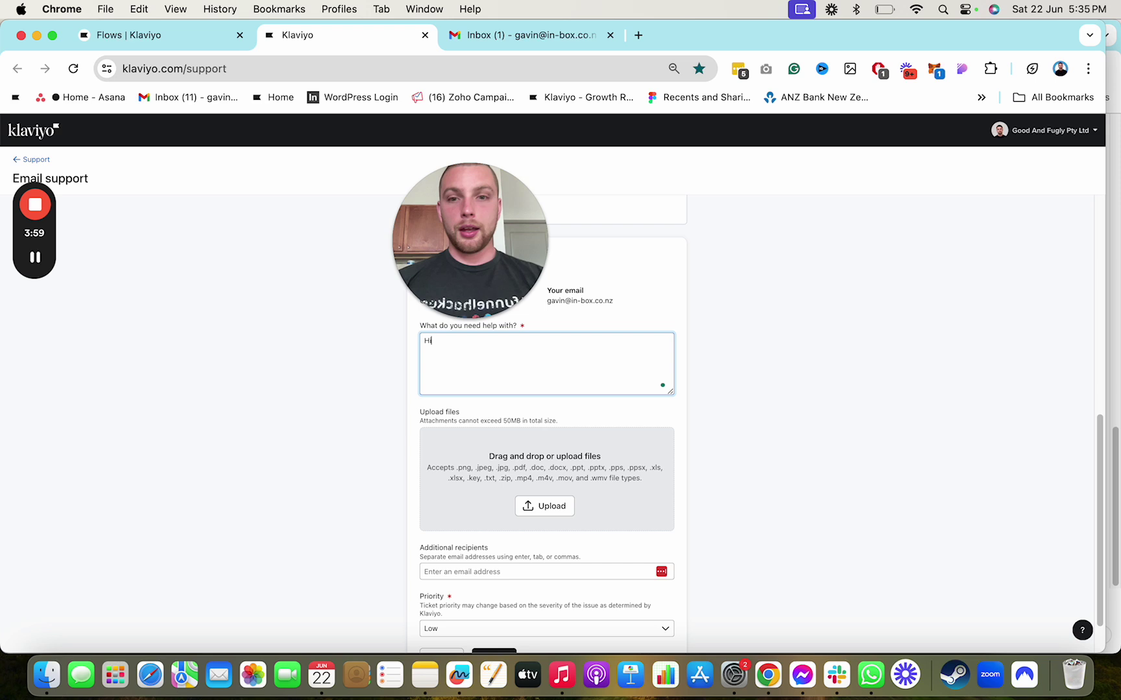
type(",")
key("Return")
key("Return")
type("I would")
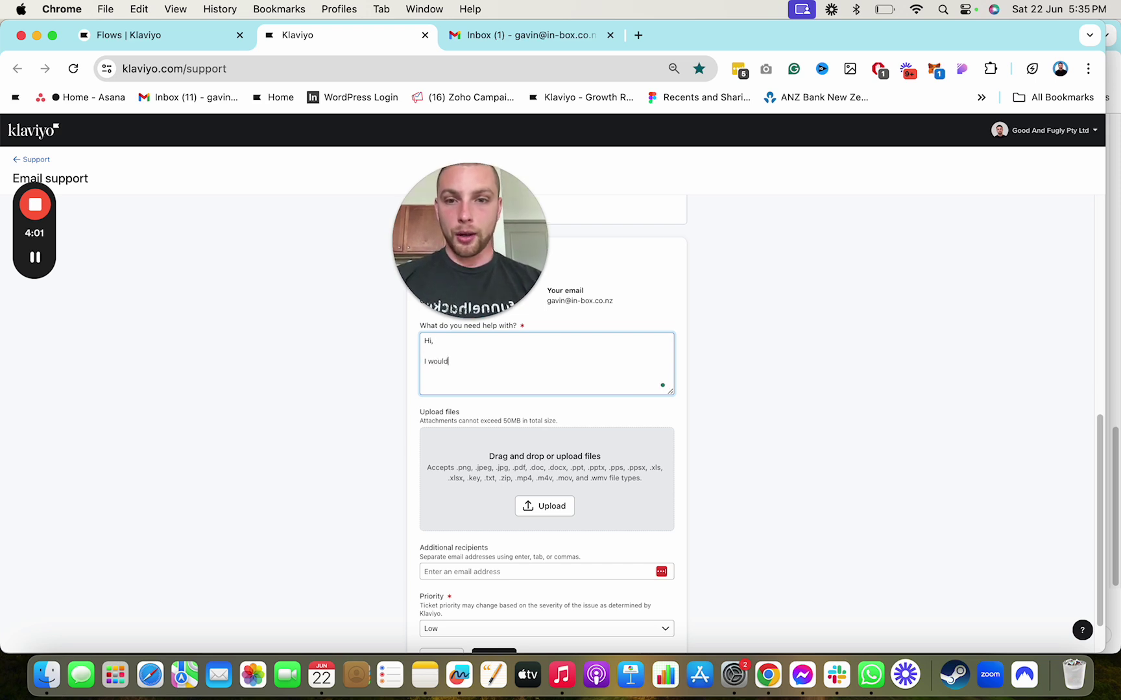
type(" like the fol")
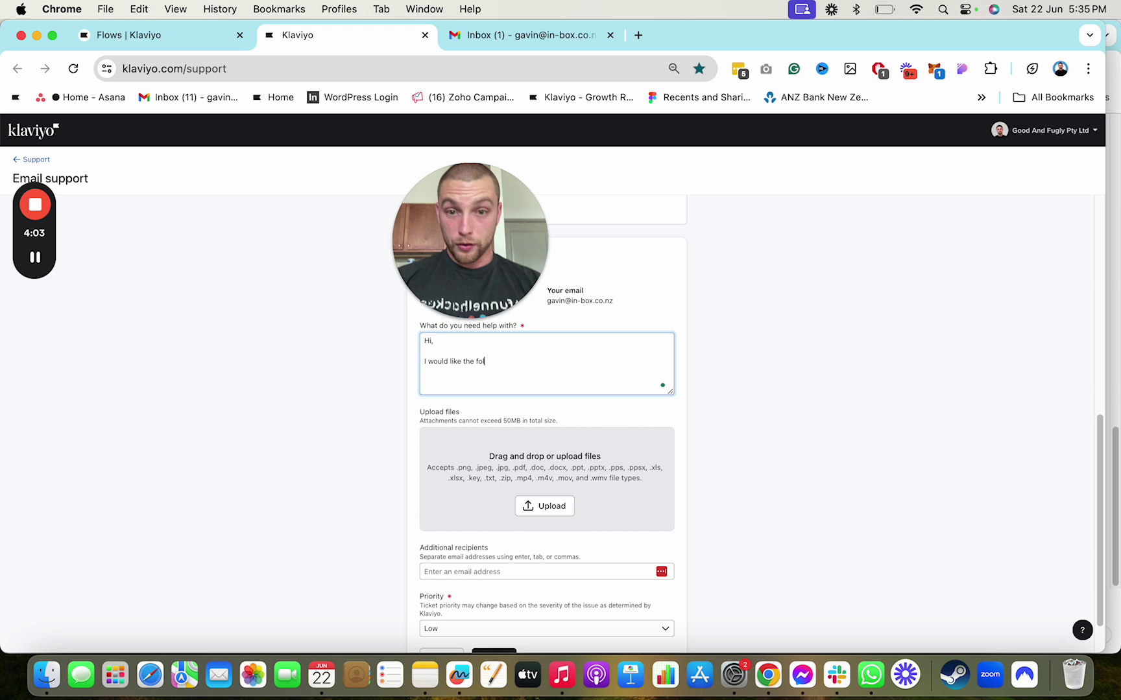
type("lowing email to ")
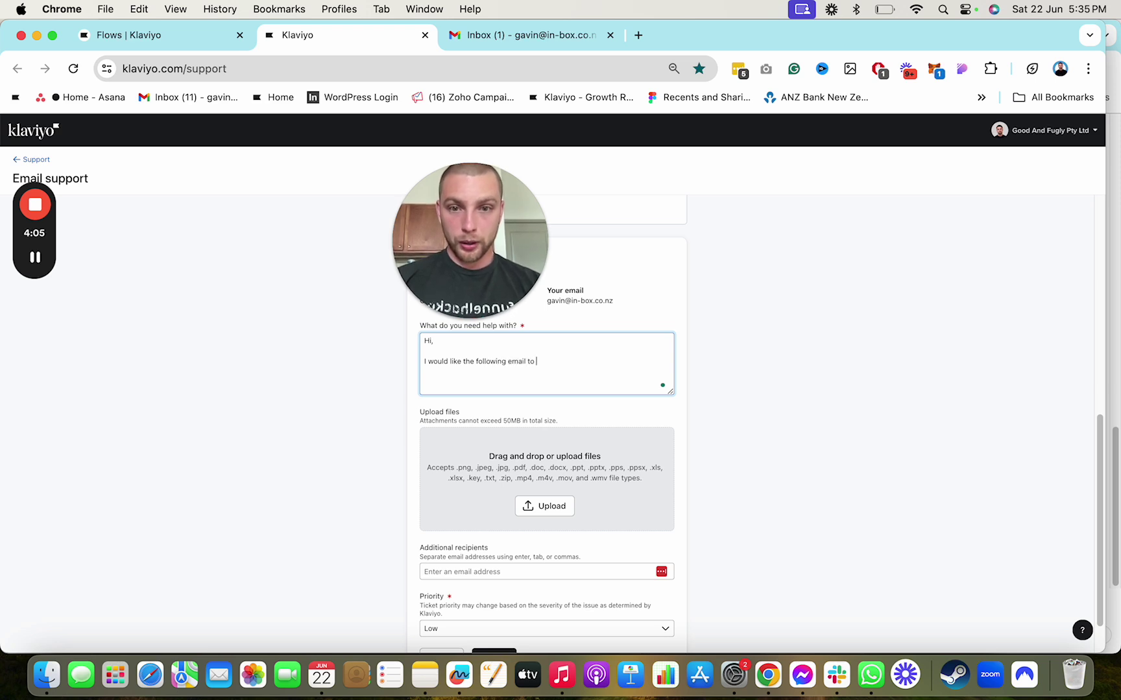
type("be ma")
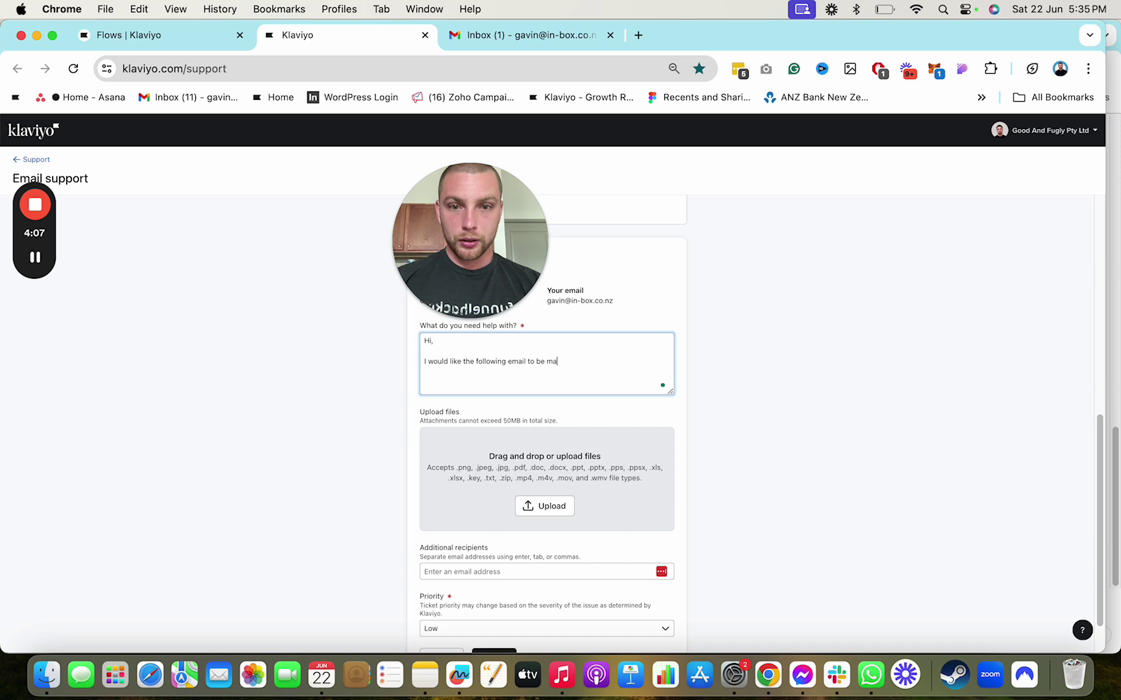
type("rked as transaction")
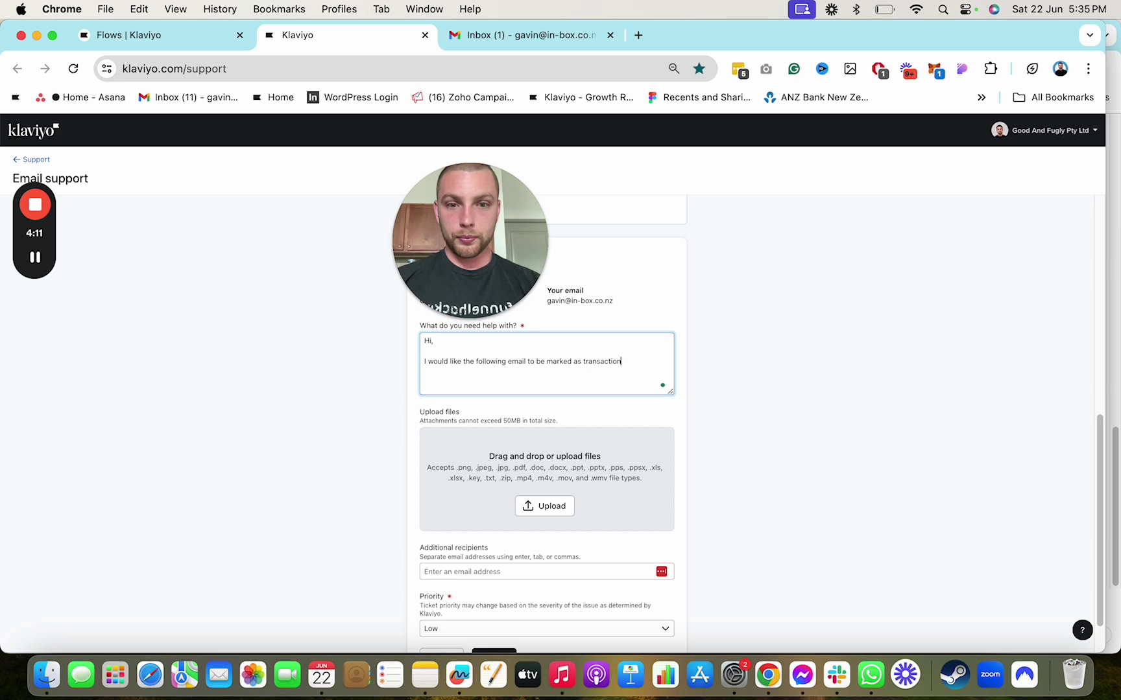
type("al:")
key("Return")
key("Return")
type("https://www.klaviyo.com/email/flow/R7GHDb/content")
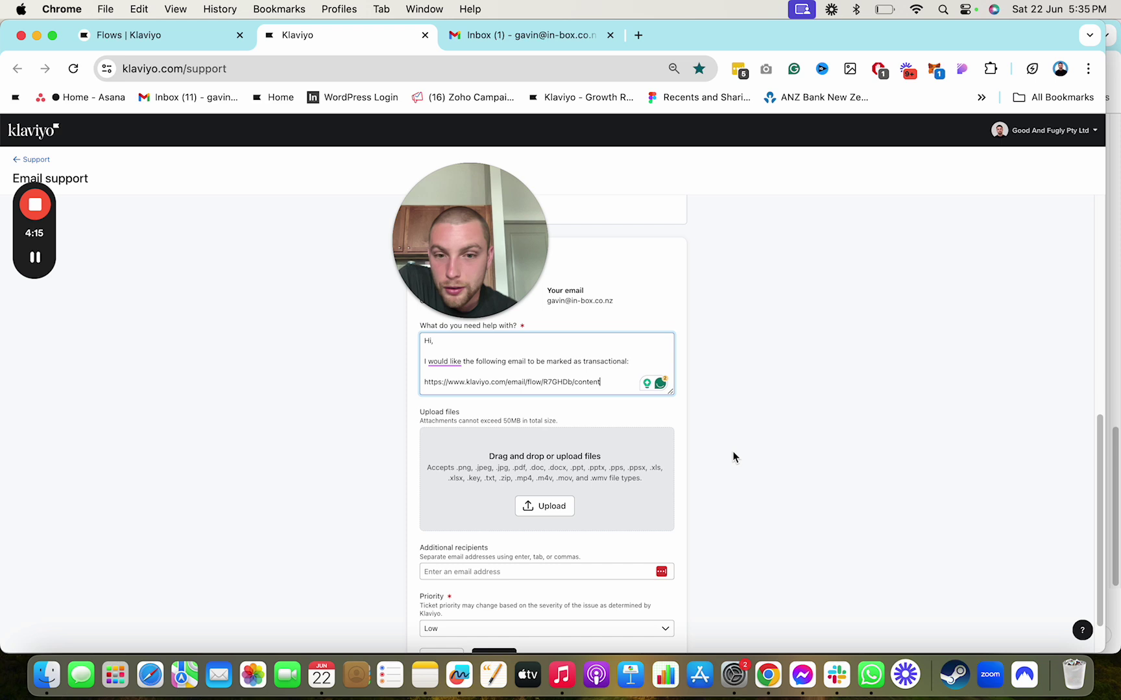
scroll(478, 582, "down", 2)
left_click(478, 578)
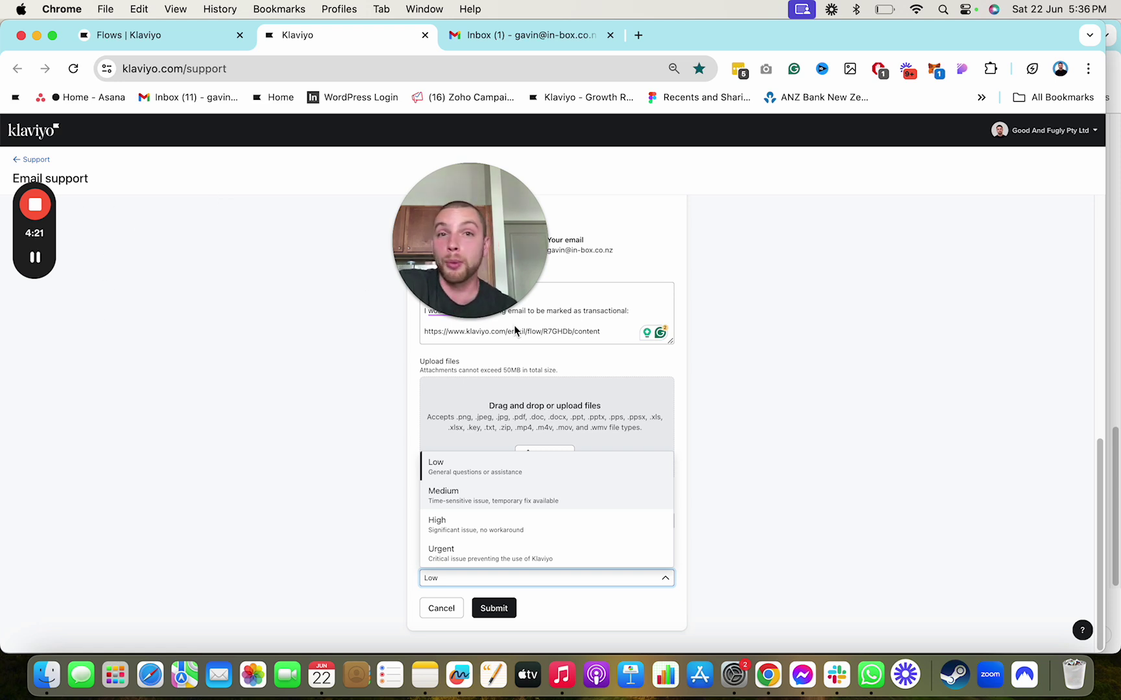
left_click(292, 431)
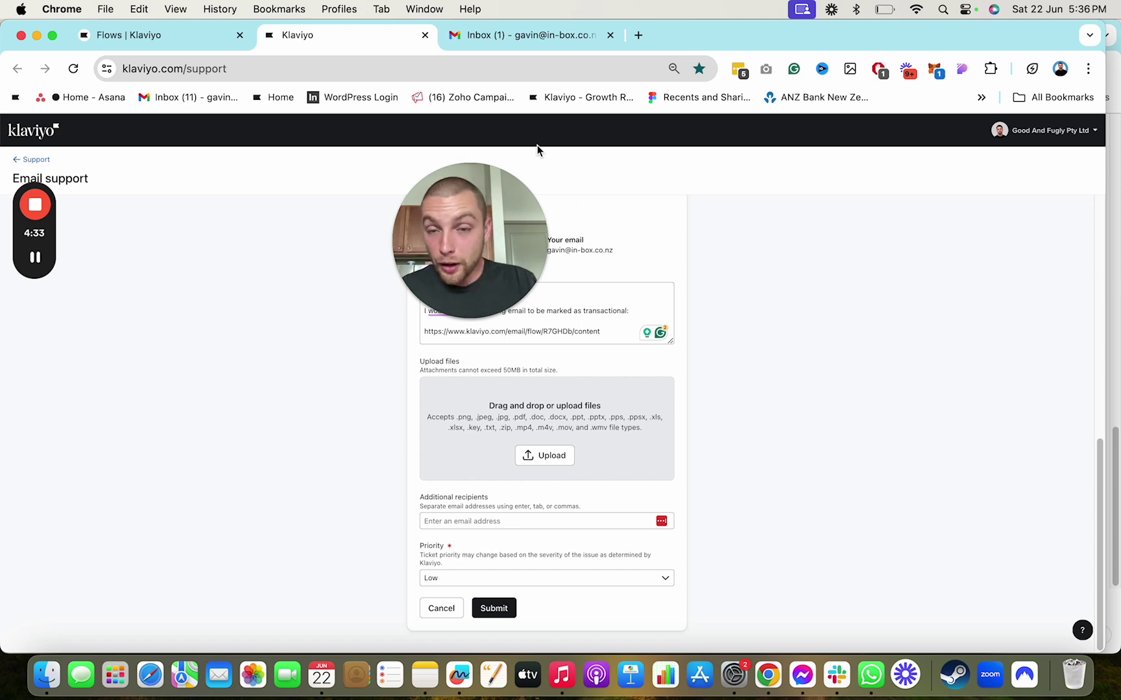
mouse_move(534, 284)
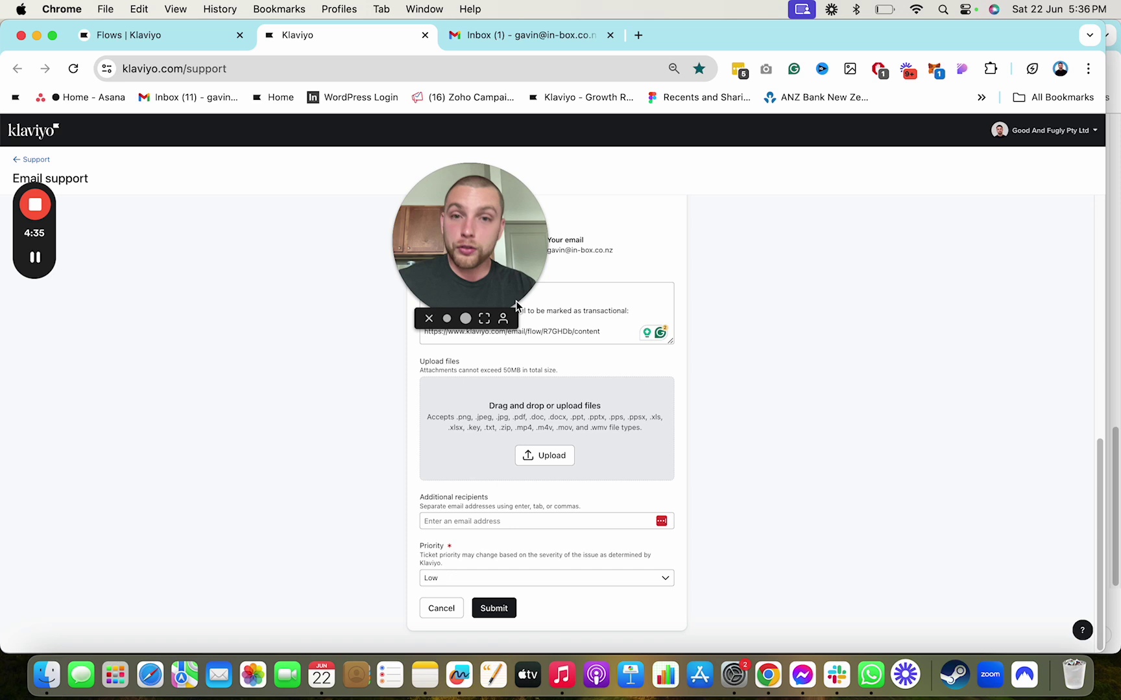